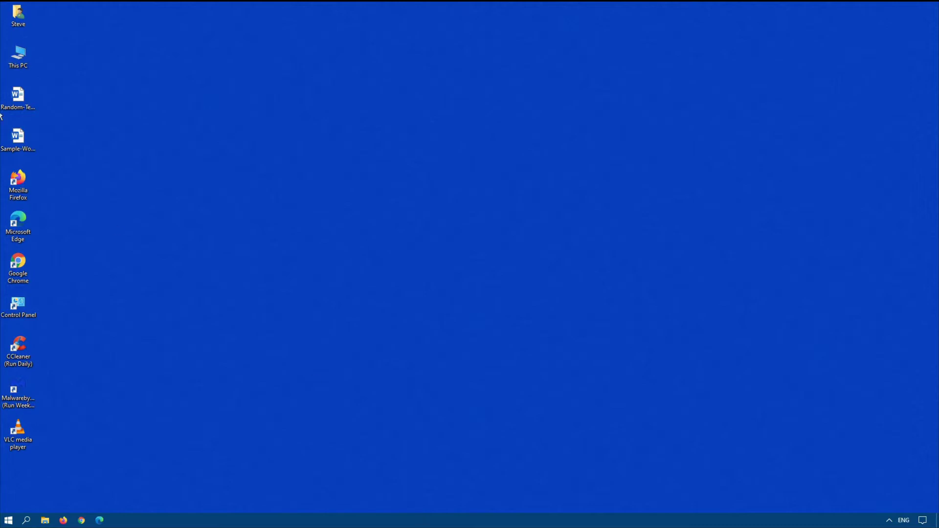
Step: Move Random-Text.docx below Sample-Word-Document and turn off Auto arrange icons
left_click(22, 104)
left_click_drag(19, 105, 20, 145)
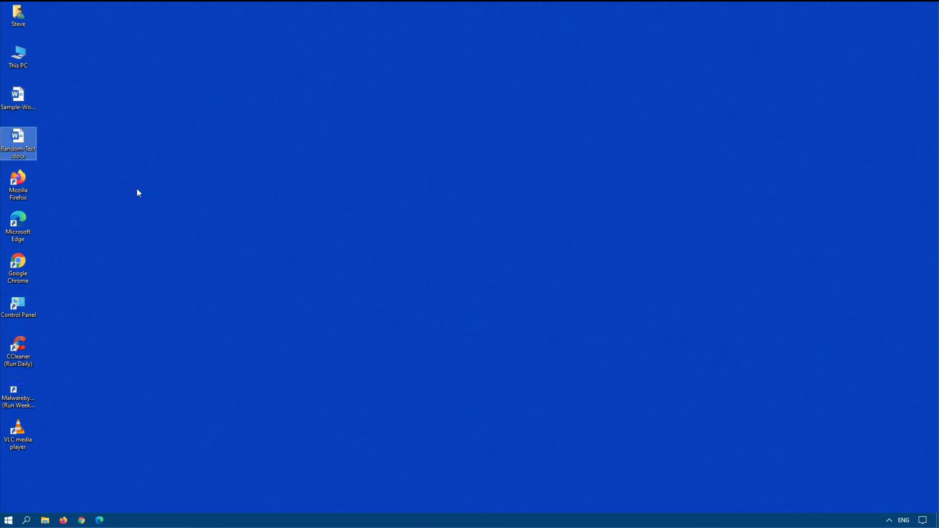
right_click(188, 114)
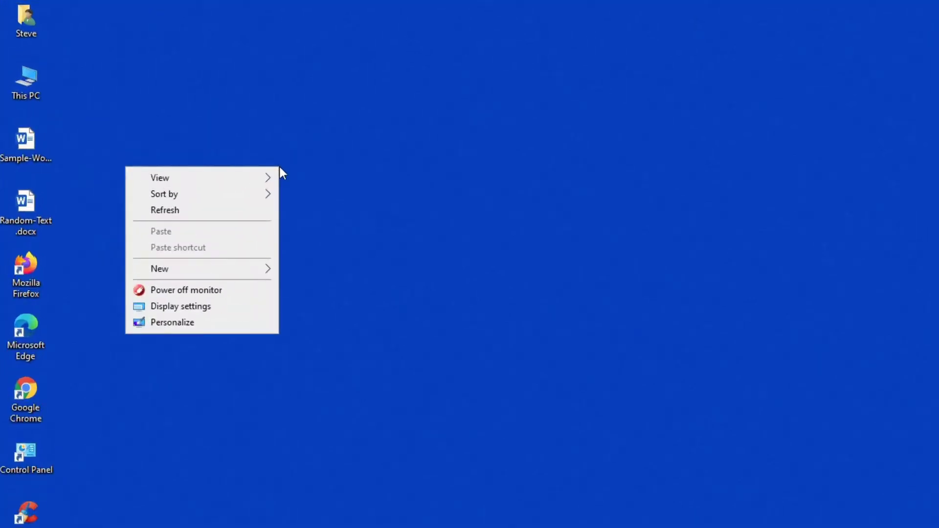
mouse_move(233, 177)
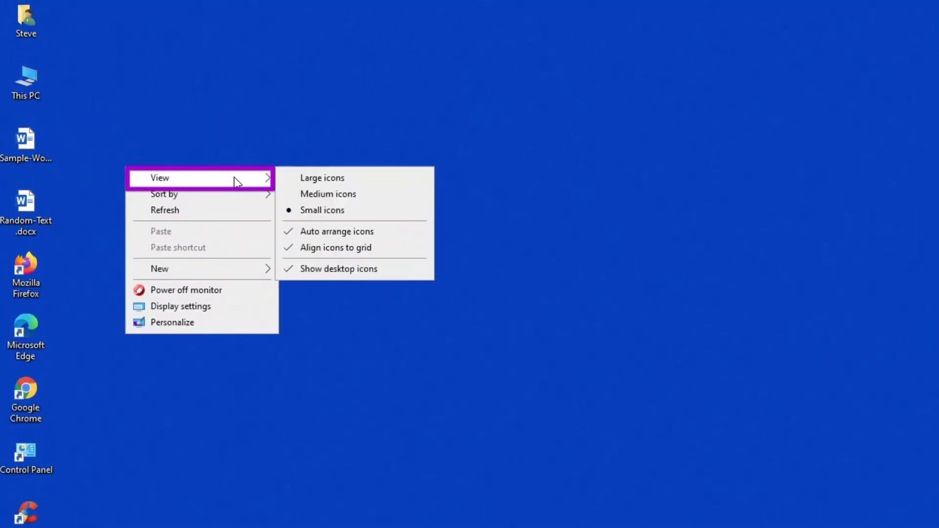
left_click(356, 236)
Step: Place Sample-Word-Document and Random-Text.docx side by side at the top of the desktop
left_click_drag(27, 153, 326, 30)
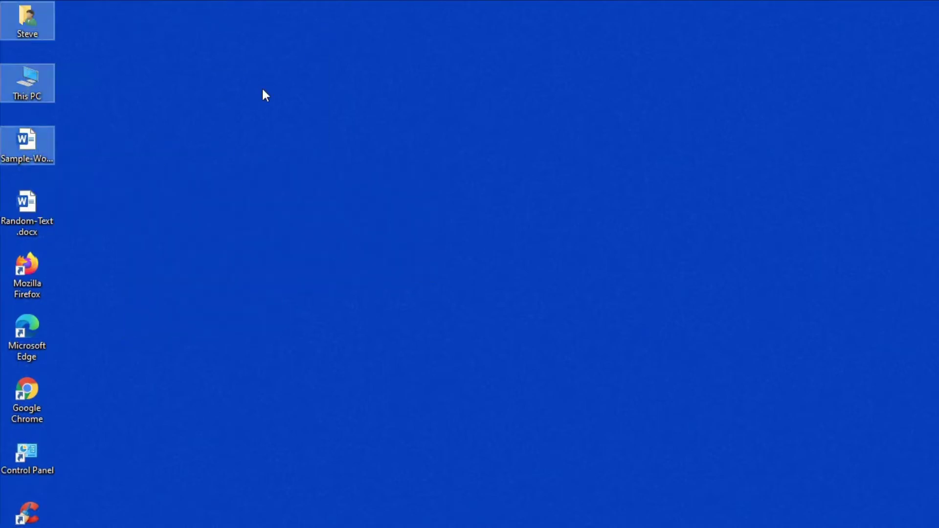
left_click(27, 154)
left_click_drag(27, 155, 384, 35)
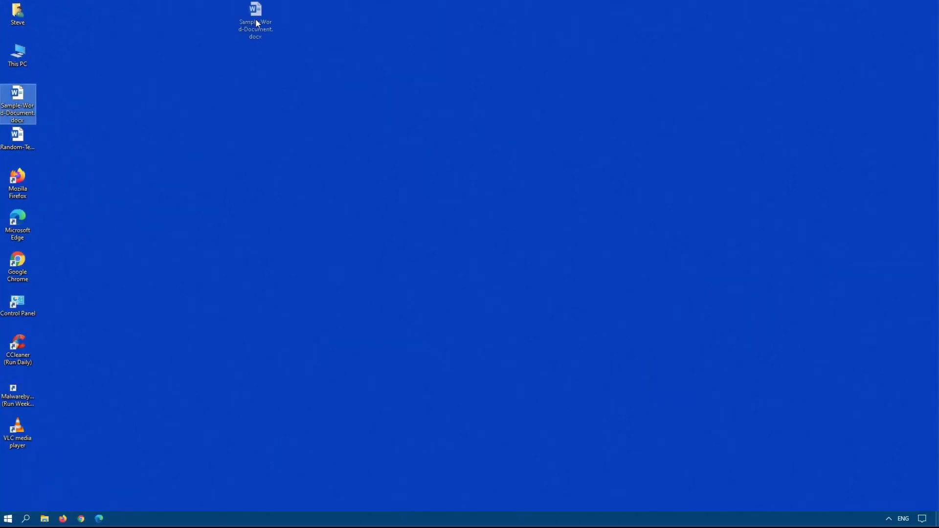
left_click_drag(257, 23, 243, 22)
left_click_drag(23, 137, 279, 22)
left_click(39, 230)
Step: Put Firefox, Edge and Chrome top-right, with Control Panel, CCleaner and Malwarebytes mid-screen
left_click_drag(40, 235, 908, 16)
left_click_drag(18, 266, 905, 101)
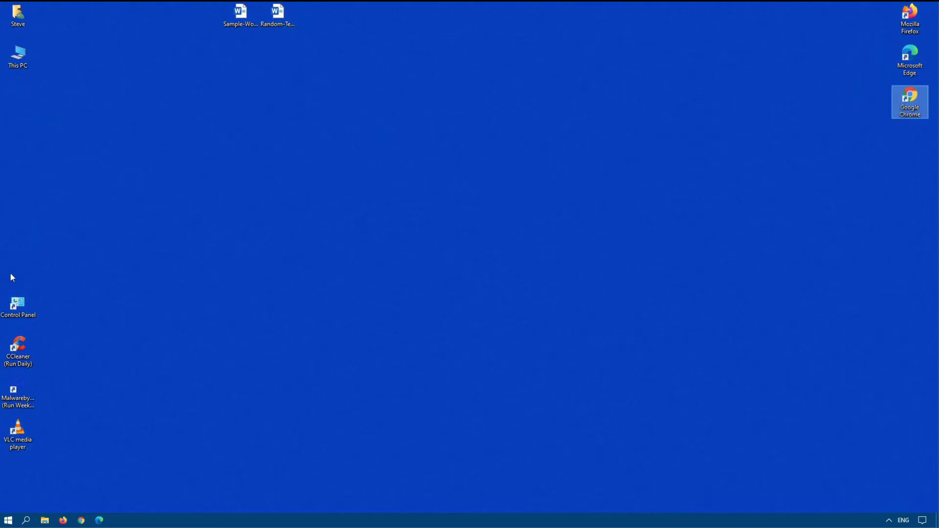
left_click_drag(20, 315, 242, 271)
left_click_drag(53, 411, 287, 284)
left_click_drag(288, 318, 268, 274)
left_click(273, 365)
Step: Turn off Align icons to grid and drag VLC media player toward Control Panel
right_click(167, 130)
mouse_move(137, 140)
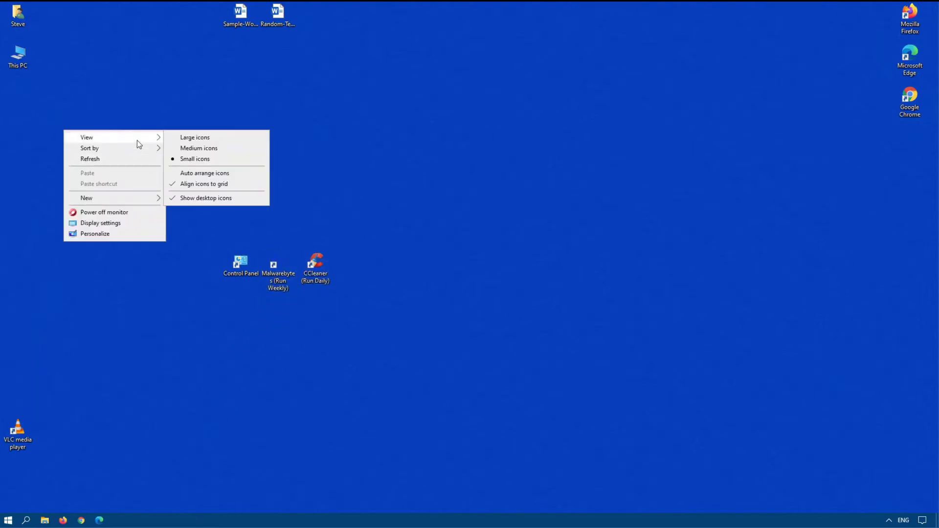
left_click(208, 185)
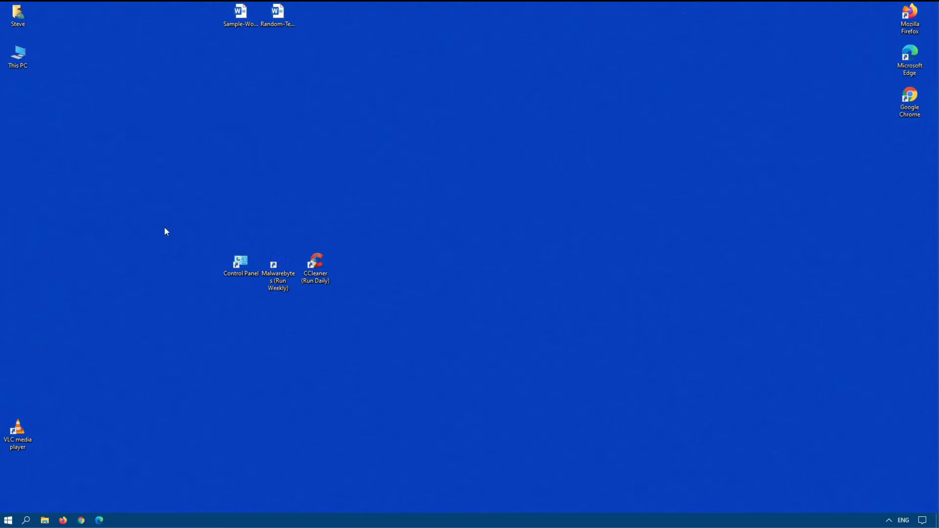
left_click_drag(28, 443, 474, 144)
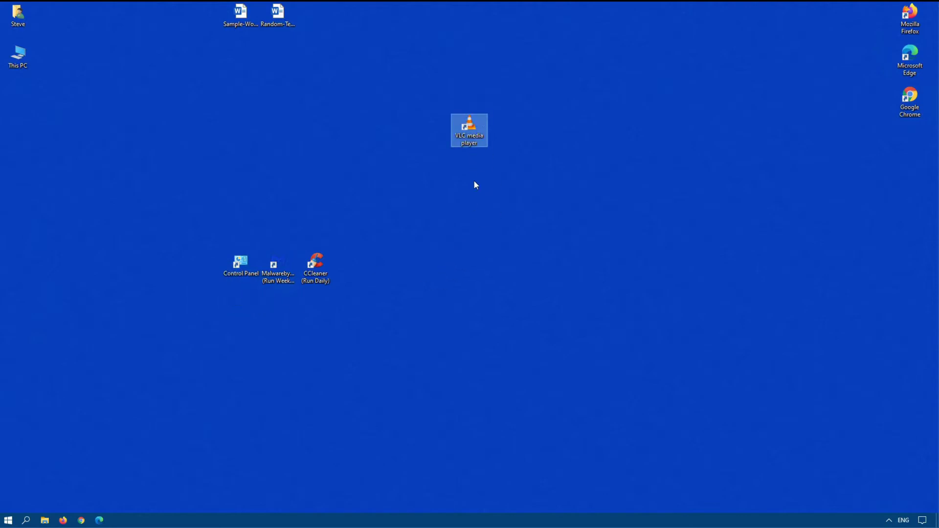
Step: Re-enable Align icons to grid, then place VLC media player alone near the top
right_click(478, 184)
mouse_move(420, 192)
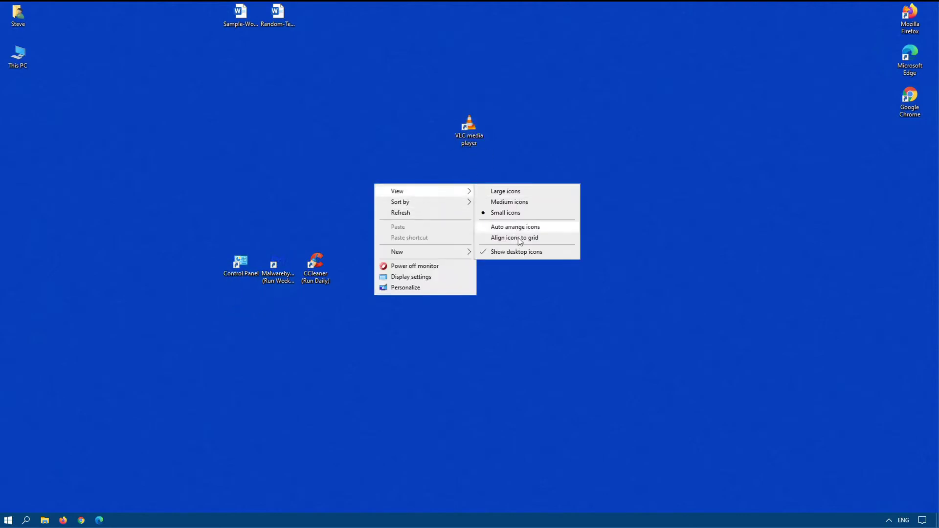
left_click(520, 239)
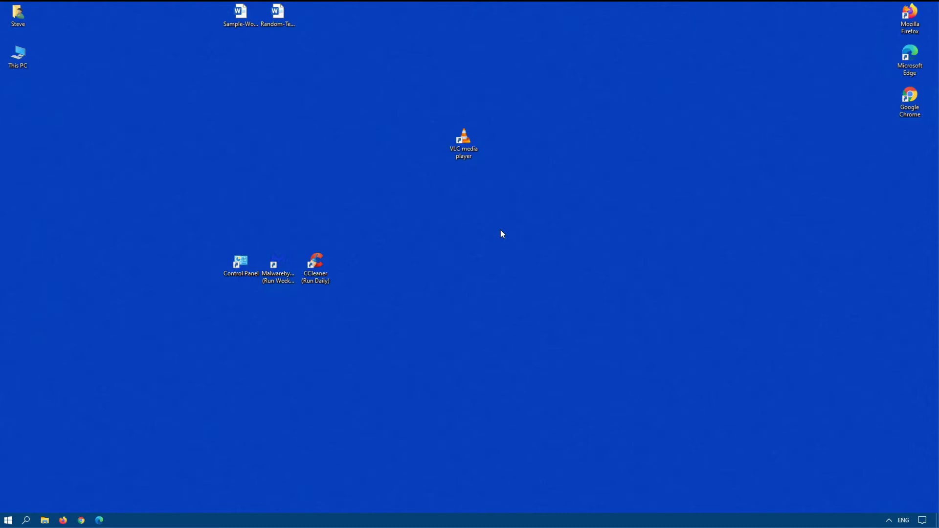
left_click_drag(456, 156, 382, 74)
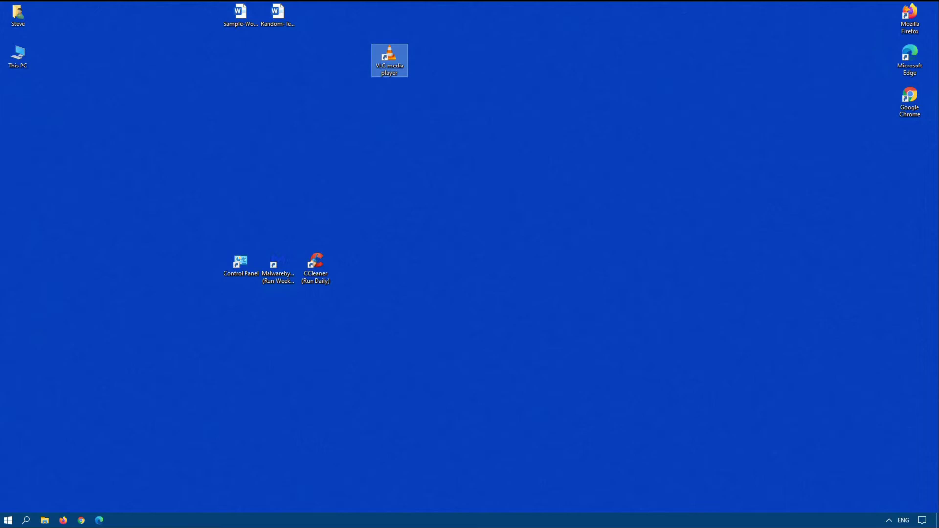
Step: Launch regedt32 via Run and go to HKEY_CLASSES_ROOT\CLSID\{42aedc87-2188-41fd-b9a3-0c966feabec1}\InProcServer32
right_click(7, 521)
left_click(43, 472)
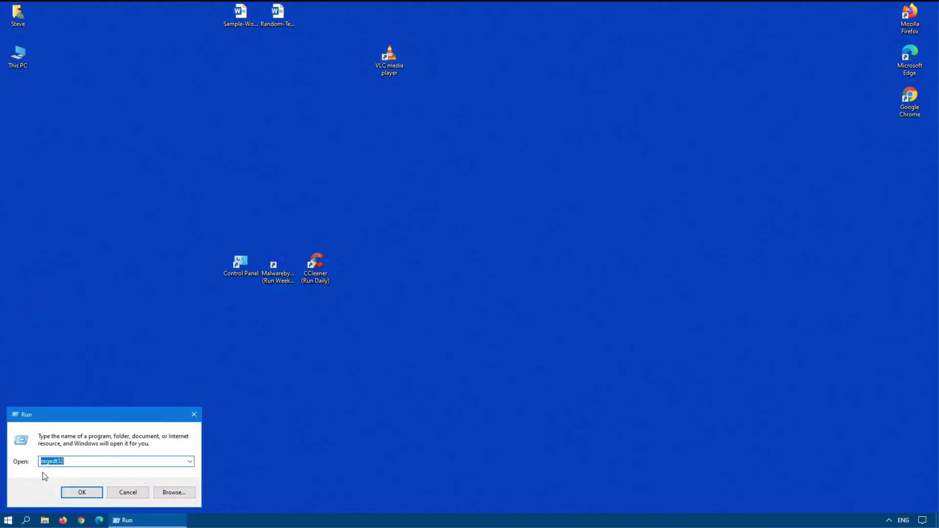
key("Escape")
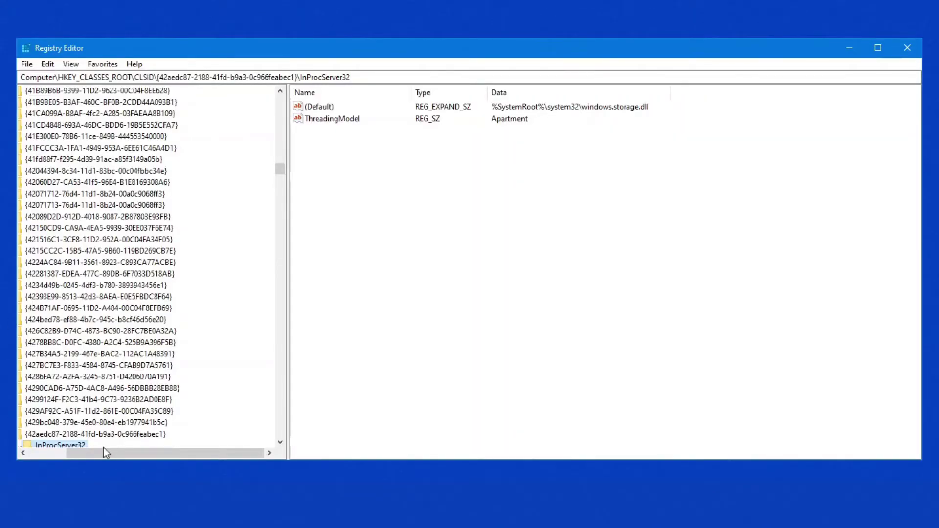
left_click_drag(103, 450, 49, 450)
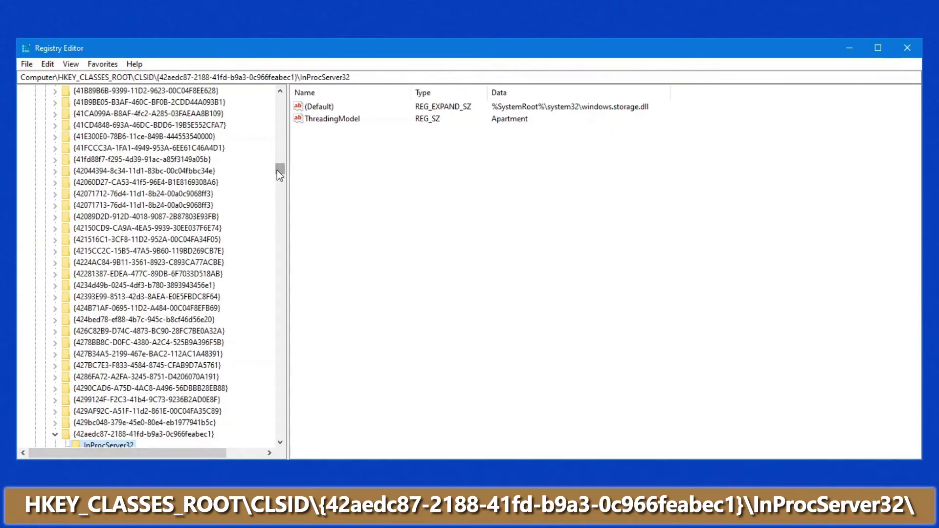
left_click(110, 78)
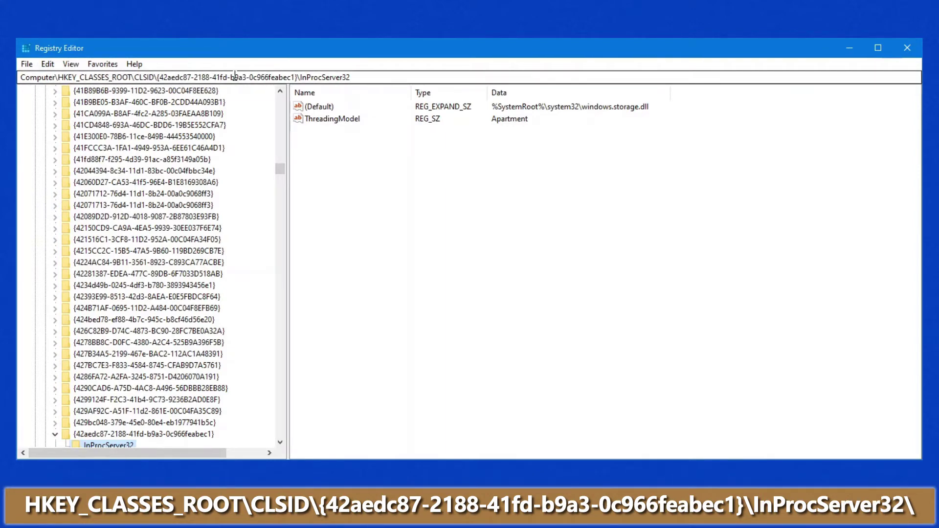
scroll(201, 357, "down", 1)
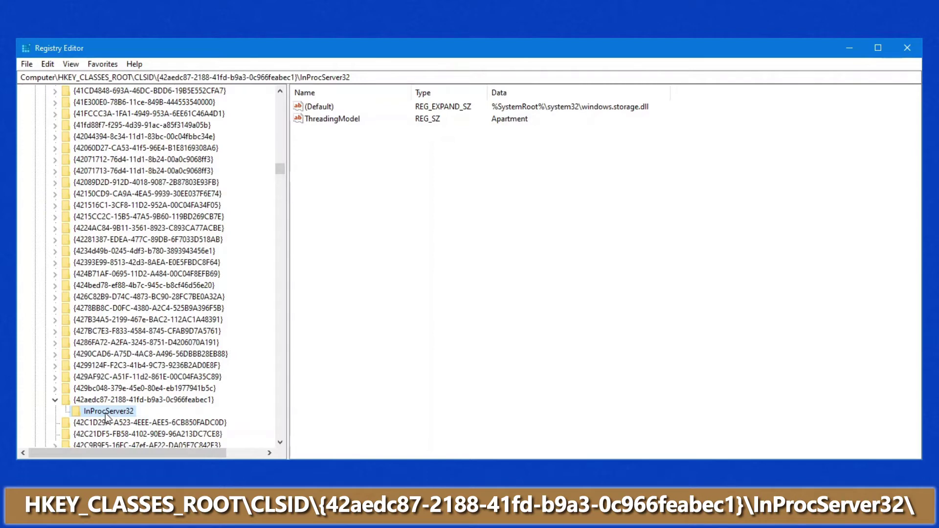
Step: Edit the (Default) value, erasing windows.storage.dll so the data reads %SystemRoot%\system32\
double_click(326, 108)
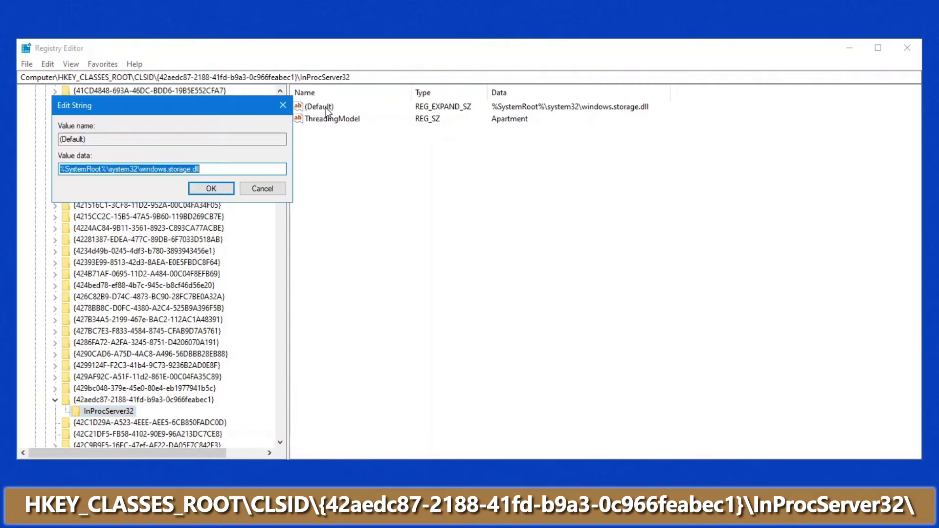
left_click(206, 170)
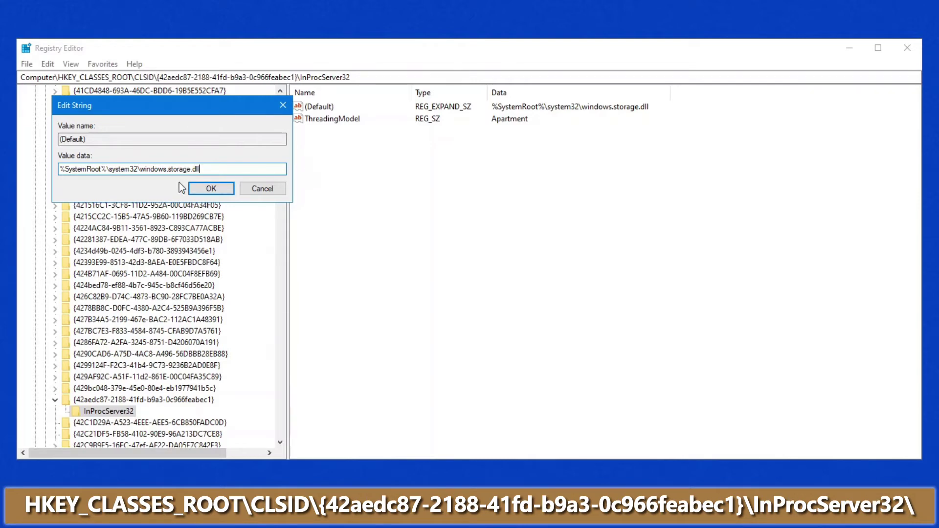
left_click_drag(146, 169, 308, 176)
key("BackSpace")
key("BackSpace")
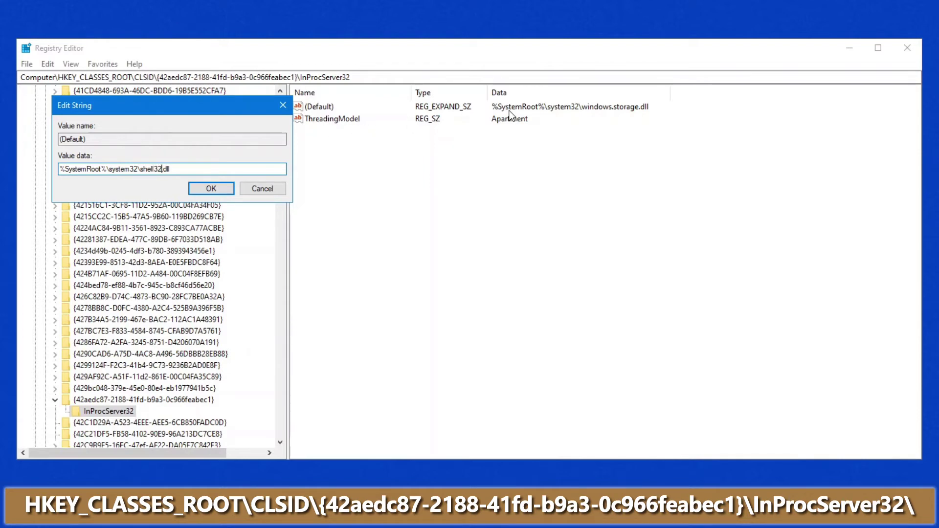
Step: Cancel the shell32.dll edit, keeping (Default) as windows.storage.dll, and scroll back up to HKEY_CLASSES_ROOT
left_click(255, 192)
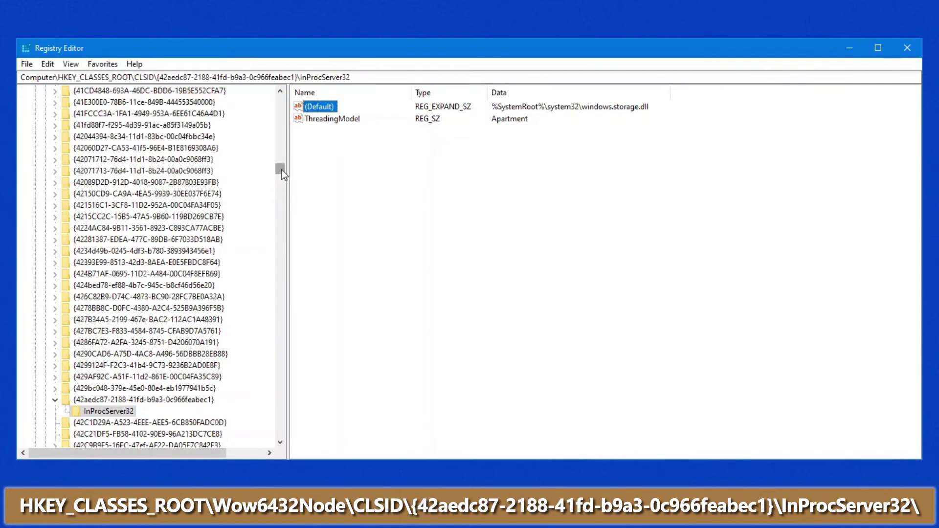
left_click_drag(281, 169, 280, 96)
scroll(123, 253, "down", 5)
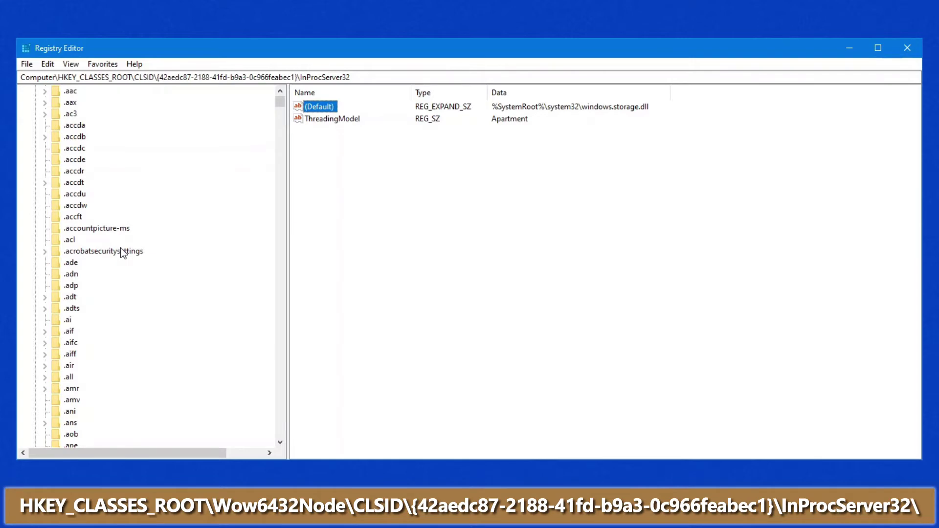
scroll(77, 177, "up", 5)
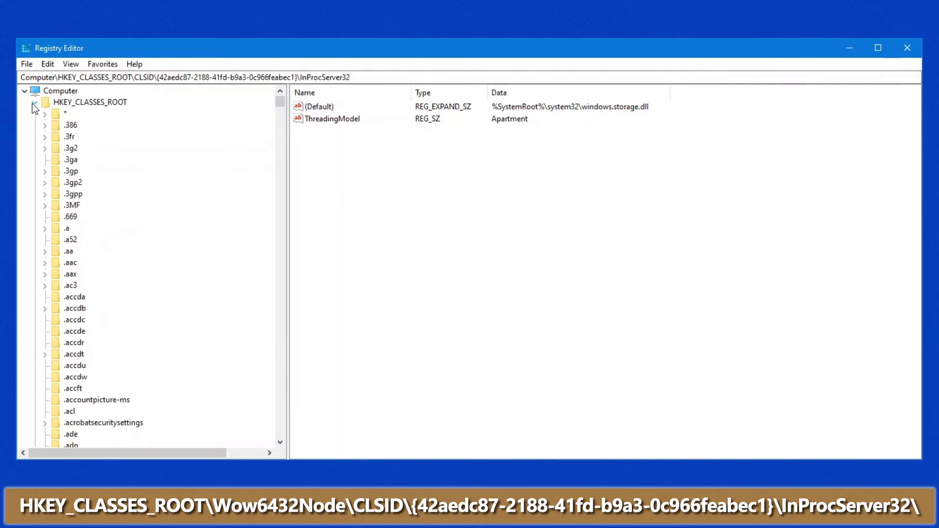
Step: Expand HKEY_CLASSES_ROOT, jump to WOW6432Node, and expand its CLSID key
left_click(34, 103)
left_click(37, 104)
left_click(70, 195)
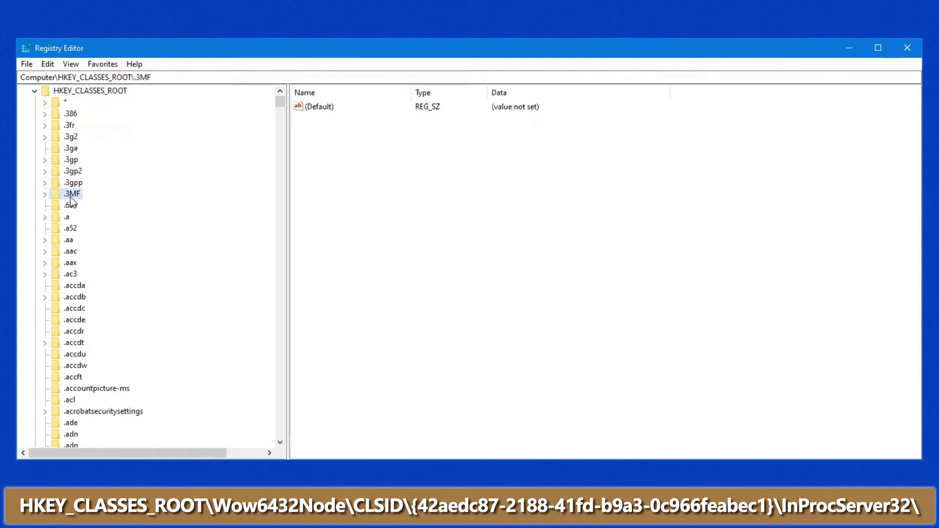
type("wow")
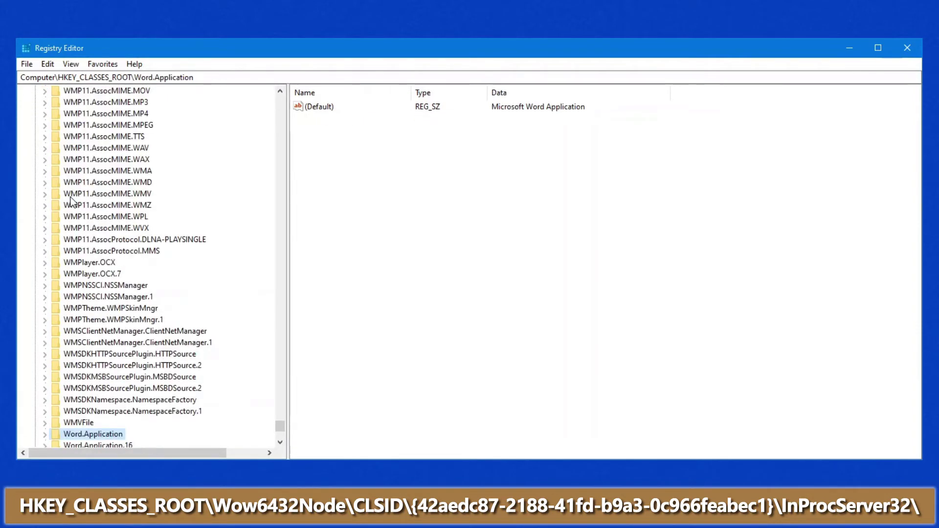
scroll(70, 200, "down", 3)
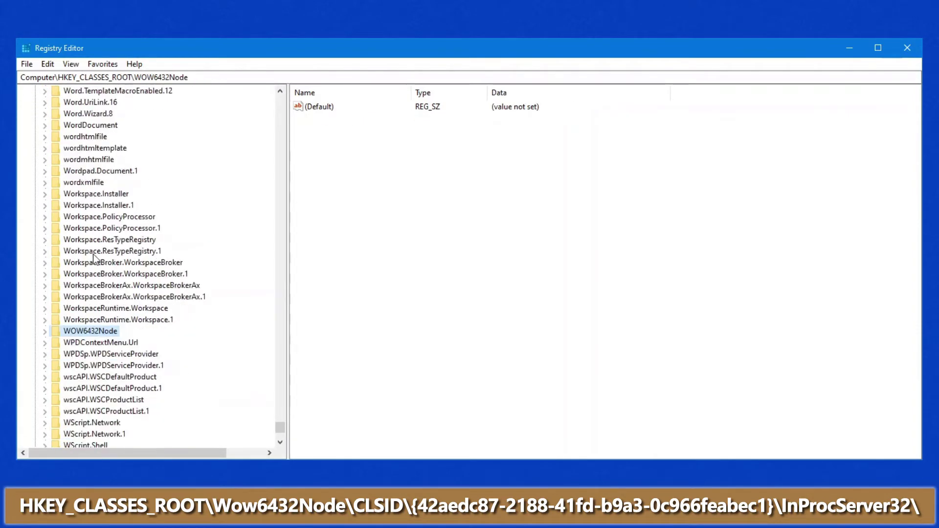
left_click(44, 331)
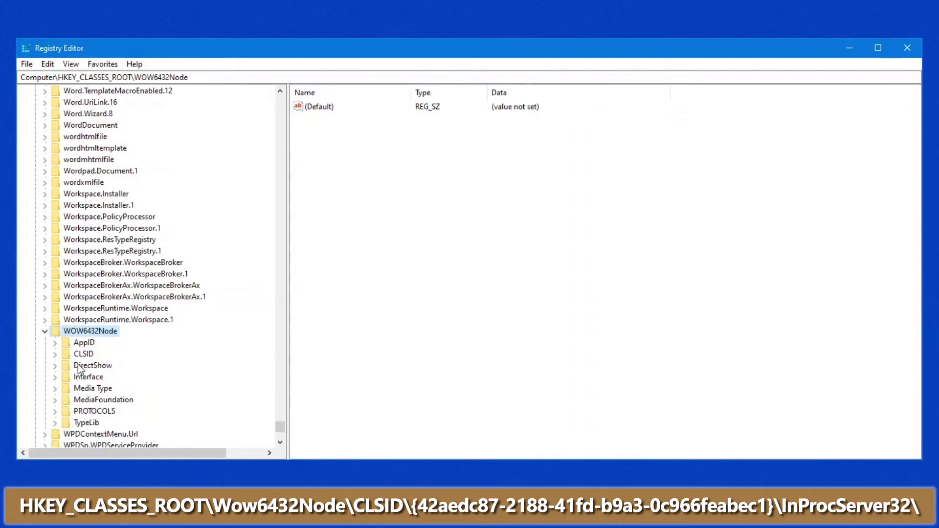
left_click(55, 355)
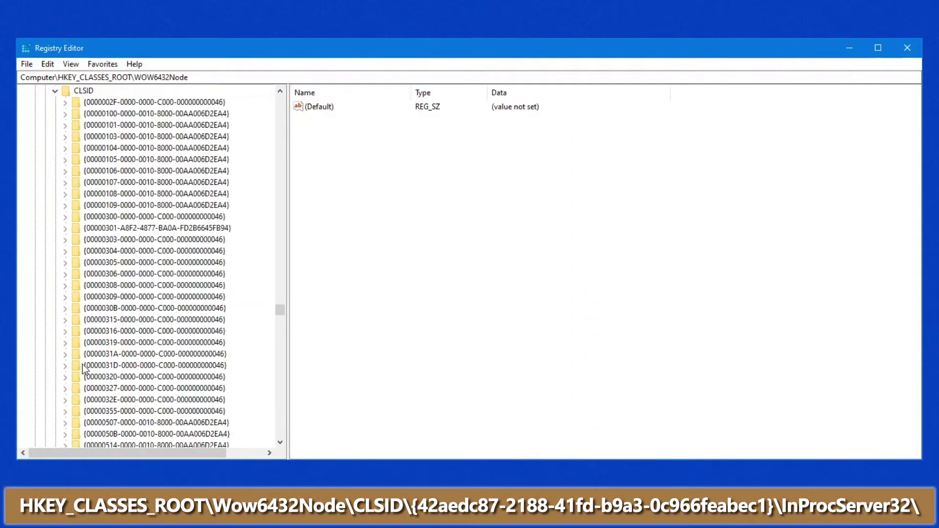
Step: Confirm {42aedc87-...}\InProcServer32 (Default) is windows.storage.dll without changing it, then close Registry Editor
left_click(121, 370)
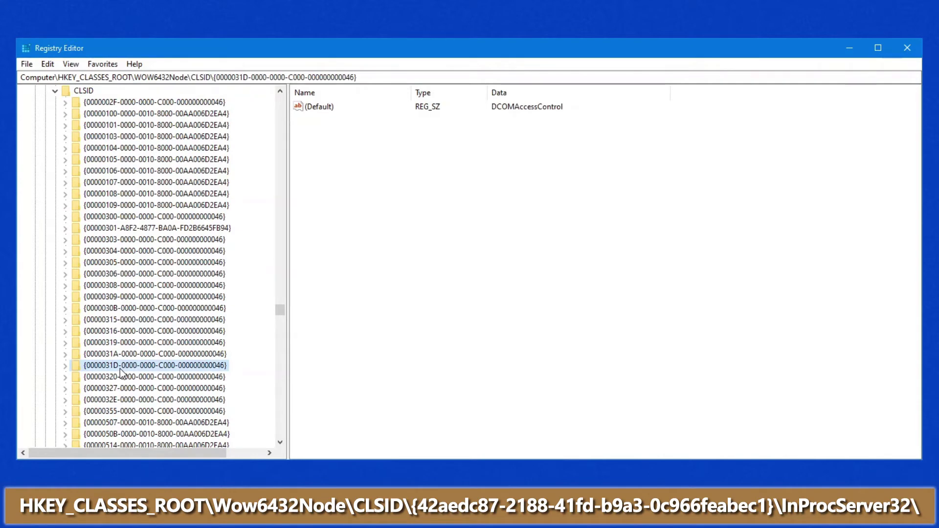
type("{4")
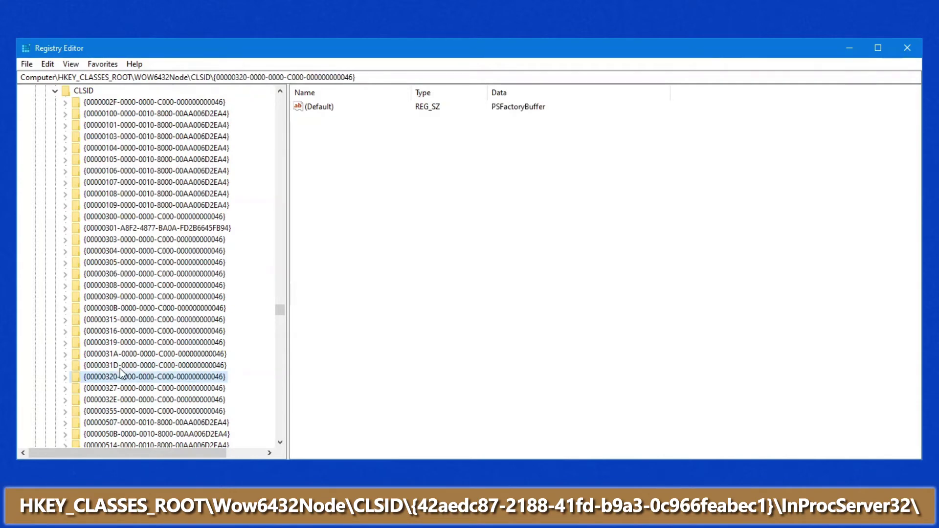
type("2aedc87-2188-41fd-b9a")
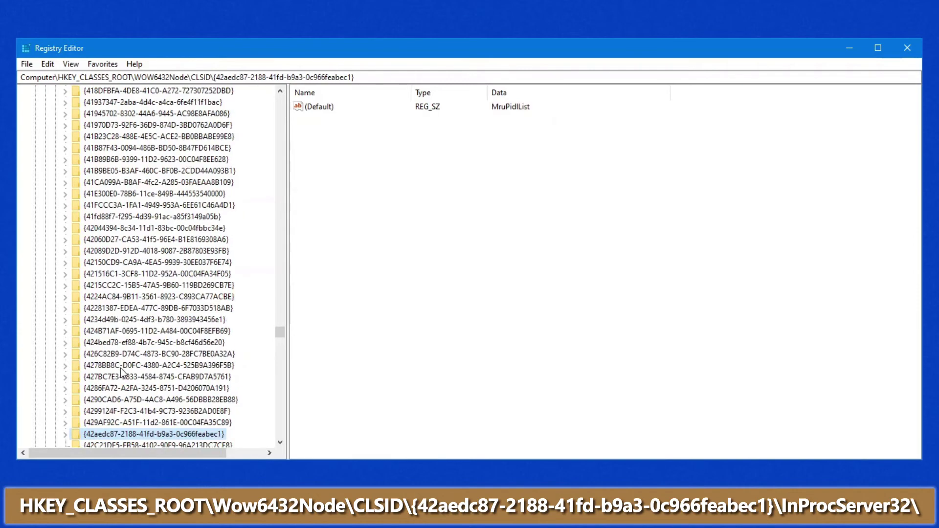
double_click(110, 333)
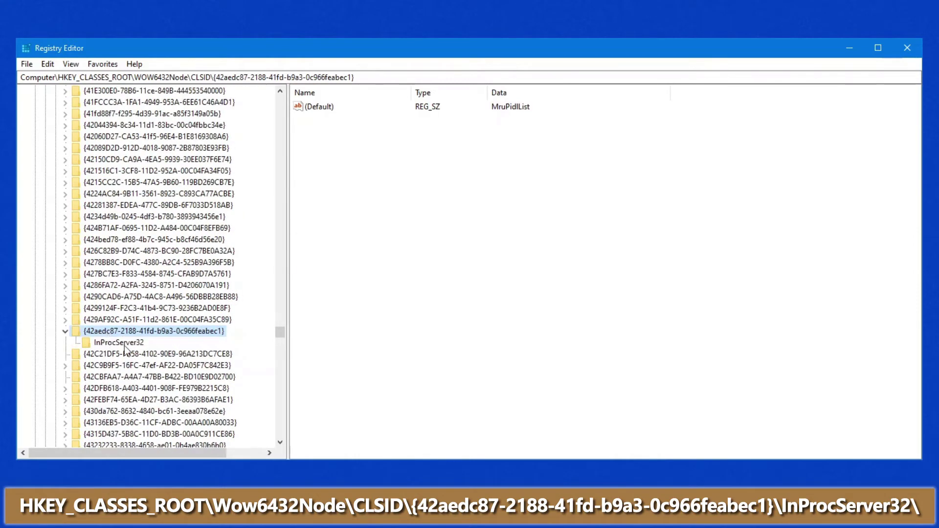
left_click(125, 345)
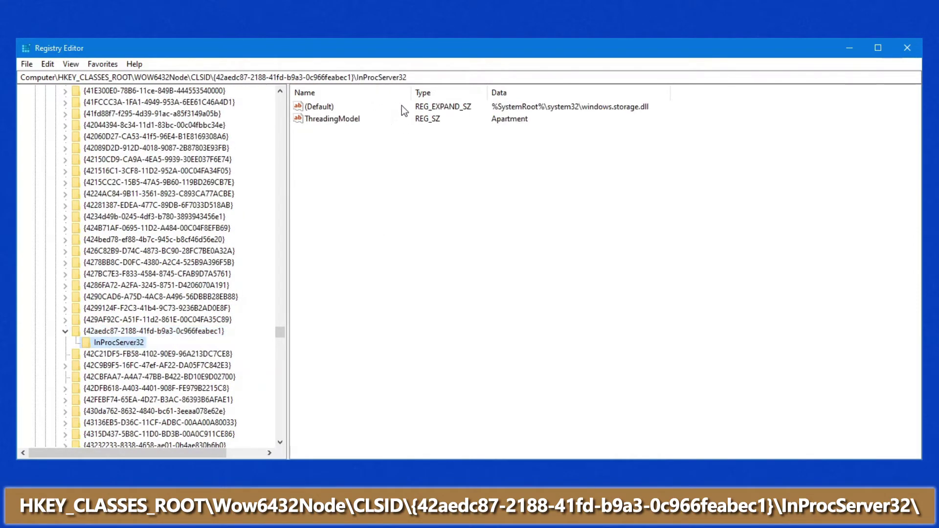
double_click(326, 111)
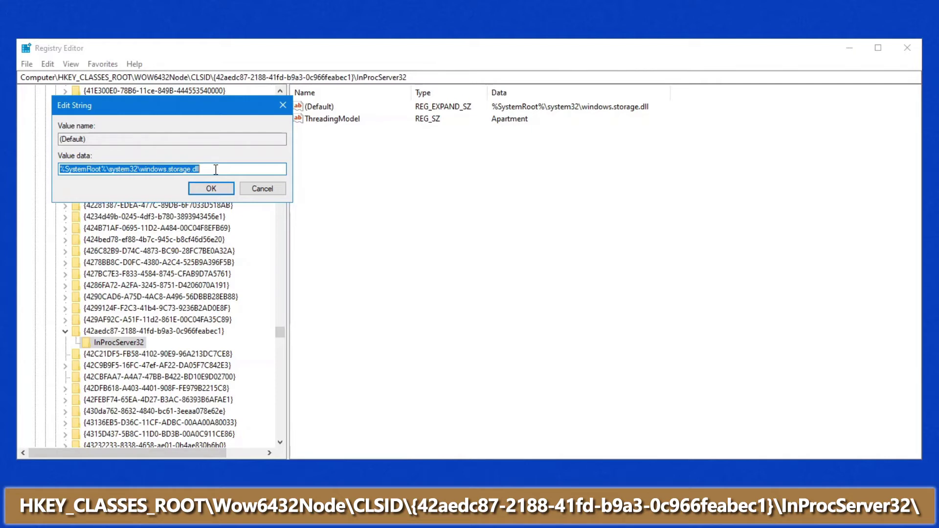
left_click(253, 191)
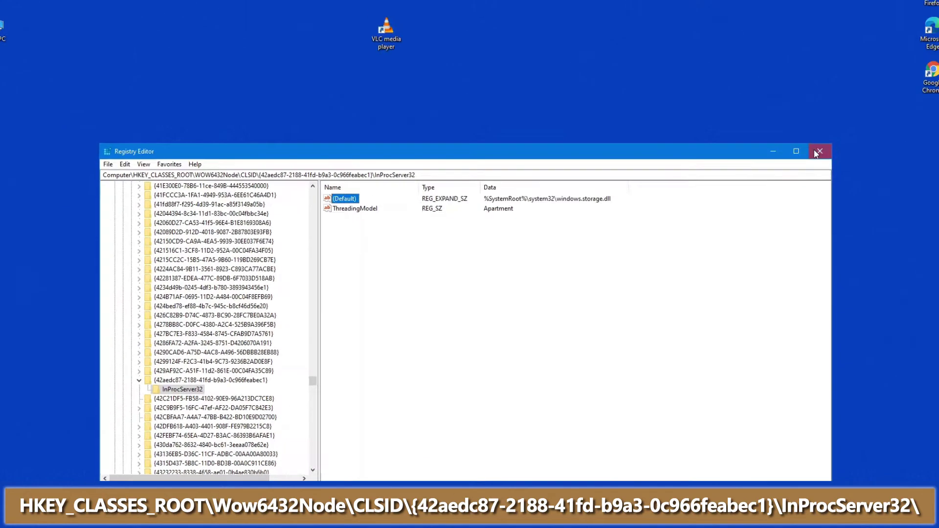
key("alt+F4")
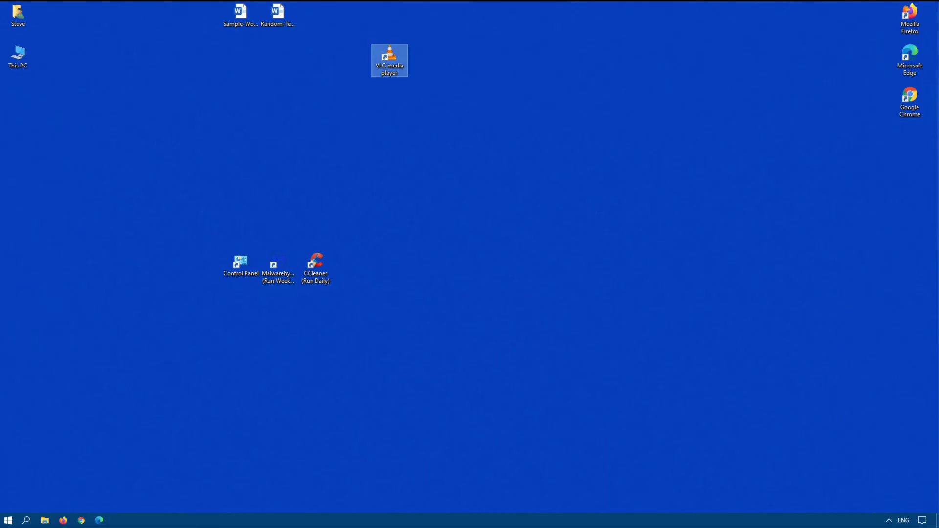
Step: Launch Firefox and load the softwareok.com home page
key("Home")
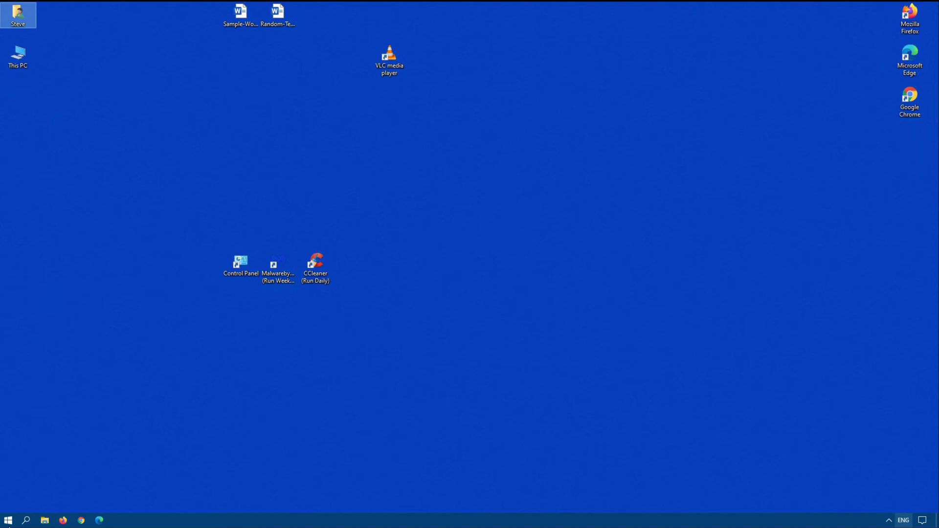
left_click(70, 521)
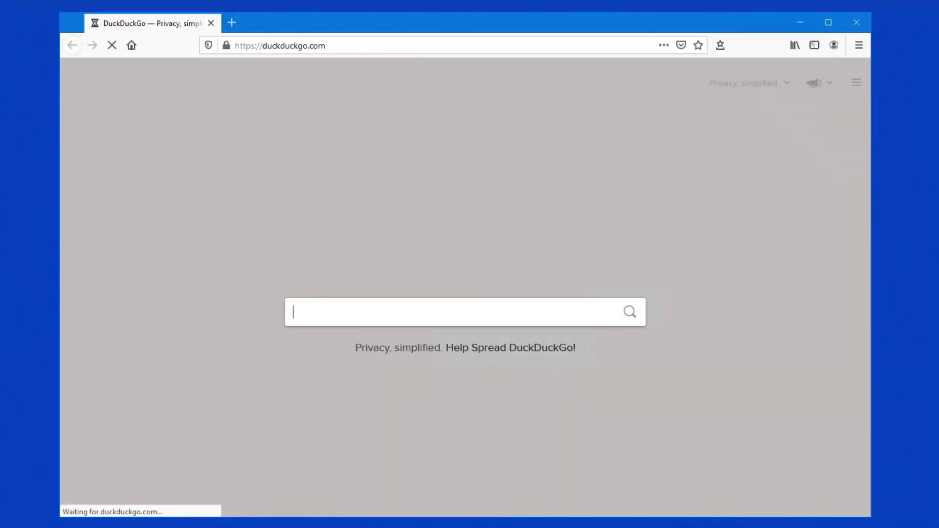
left_click(288, 49)
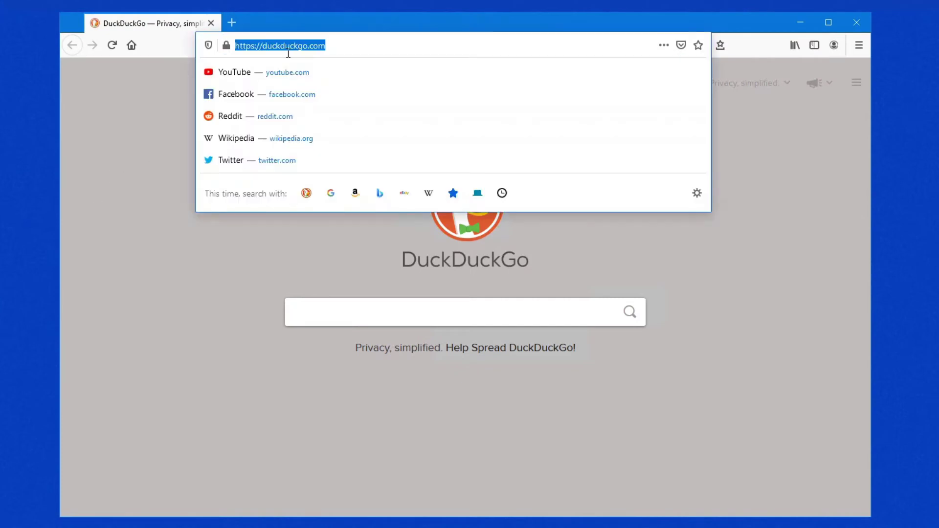
type("sog")
type("wareok.com")
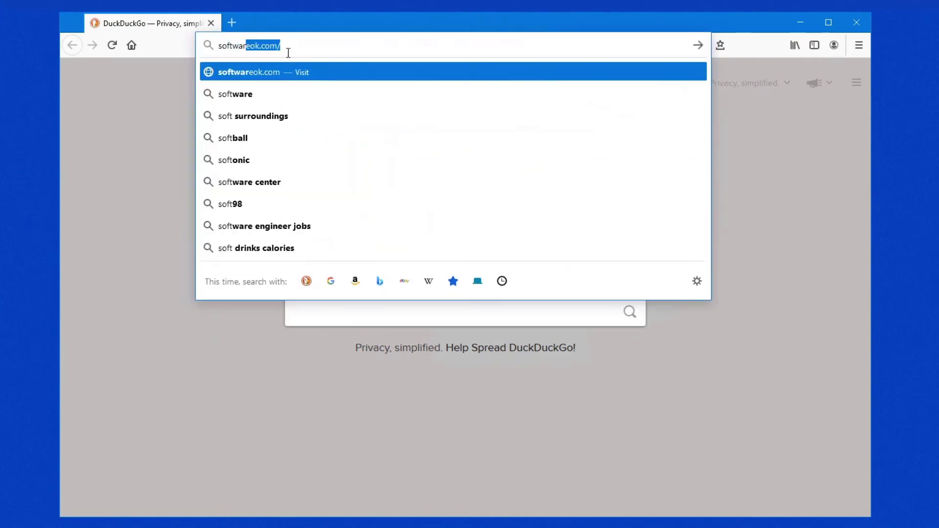
key("Escape")
key("Return")
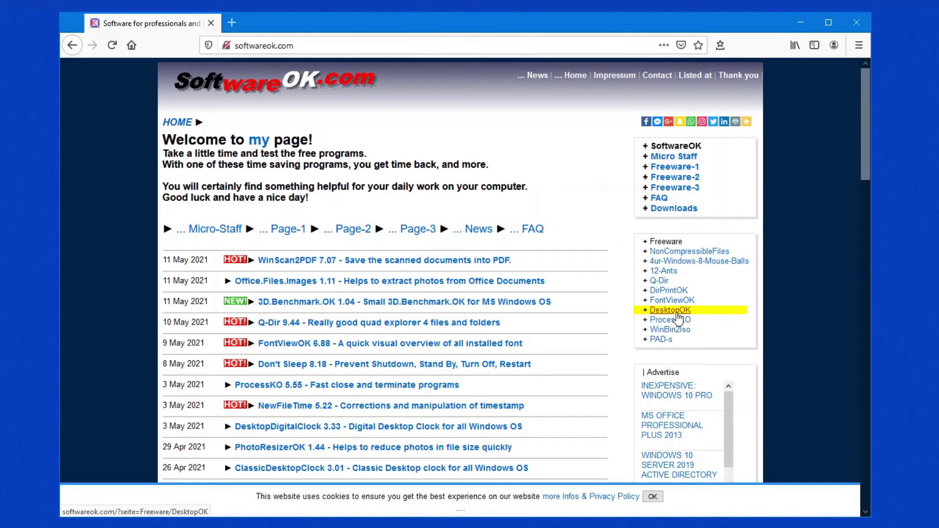
Step: Save DesktopOK.zip from the DesktopOK download page, then close Firefox
left_click(677, 315)
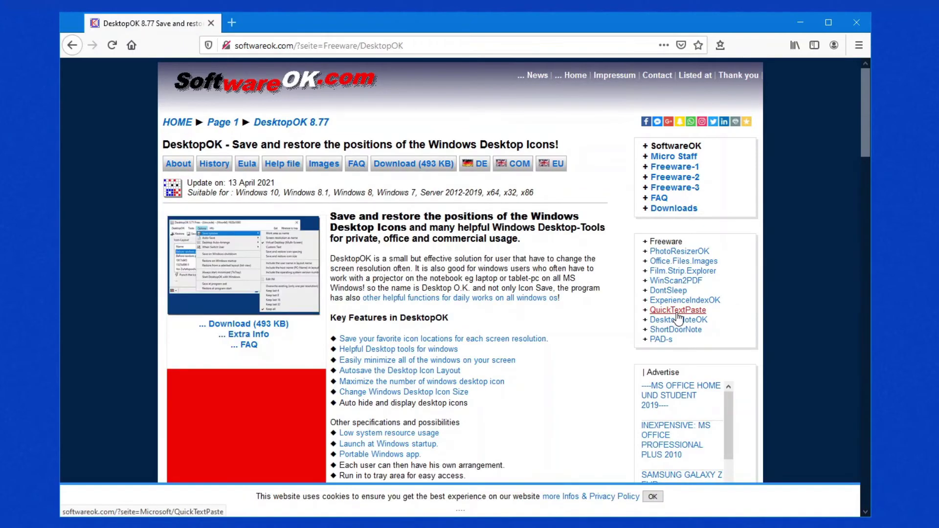
left_click(405, 166)
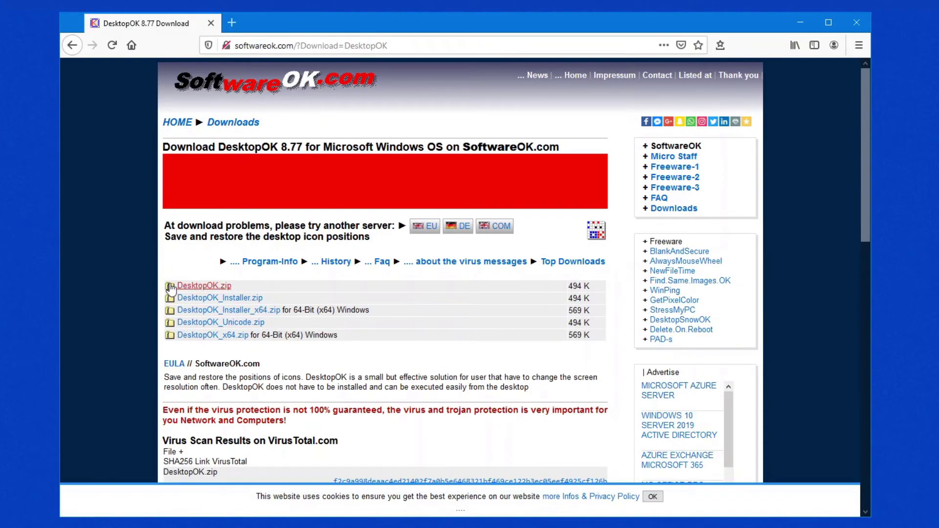
left_click(210, 286)
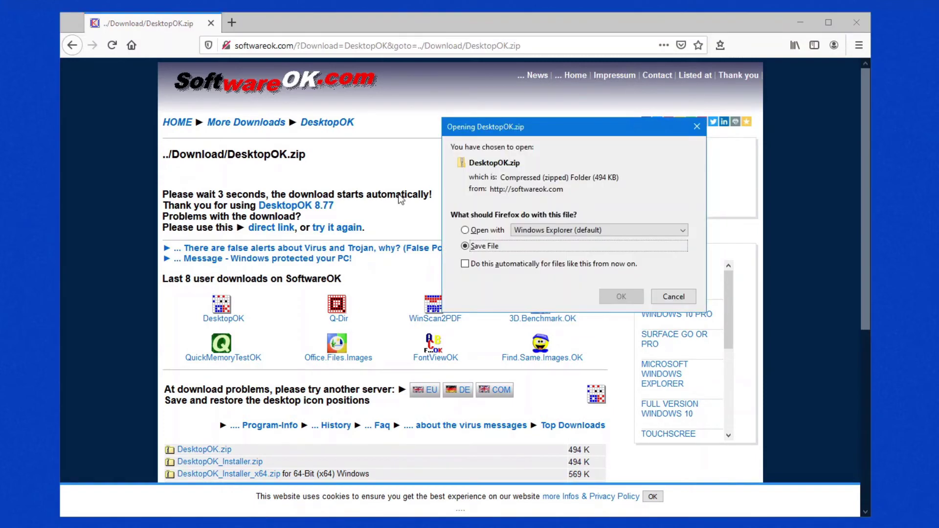
left_click(603, 298)
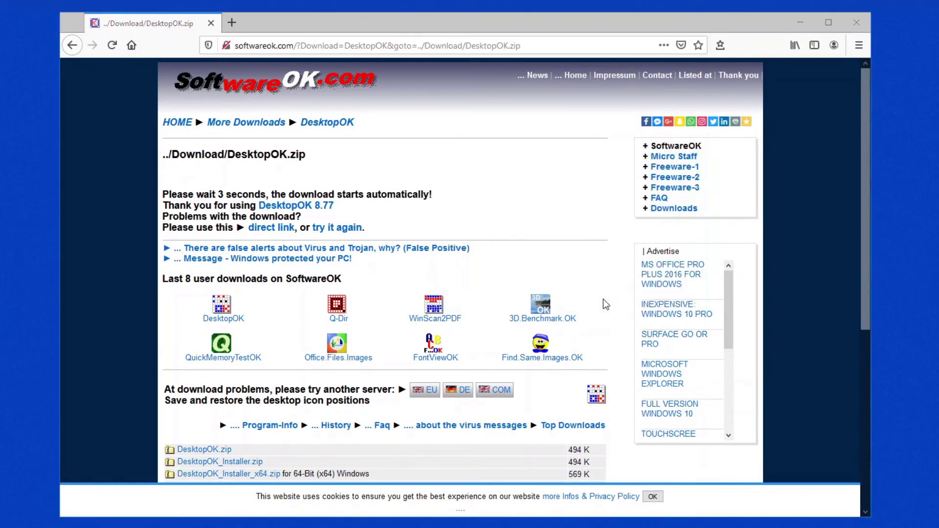
left_click(856, 22)
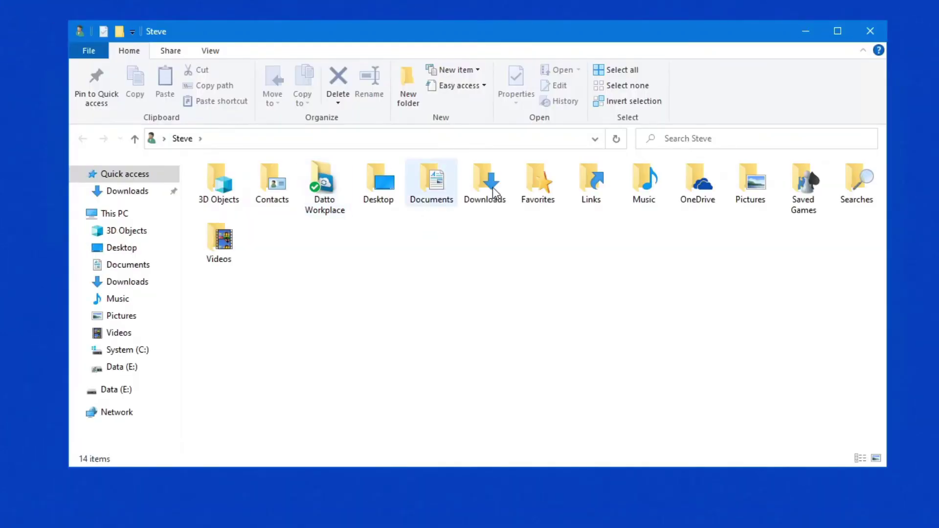
Step: Extract DesktopOK.zip directly into Downloads, removing the DesktopOK subfolder from the destination
double_click(489, 188)
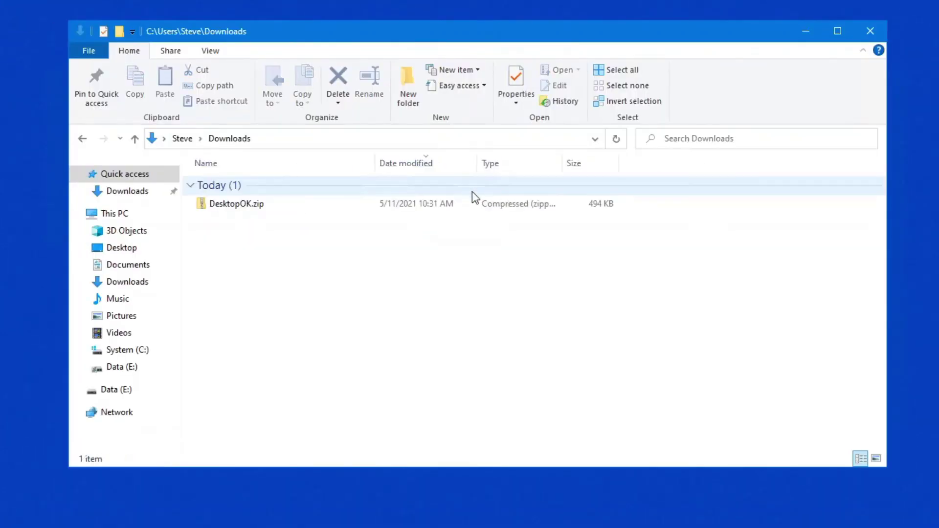
left_click(262, 206)
right_click(263, 208)
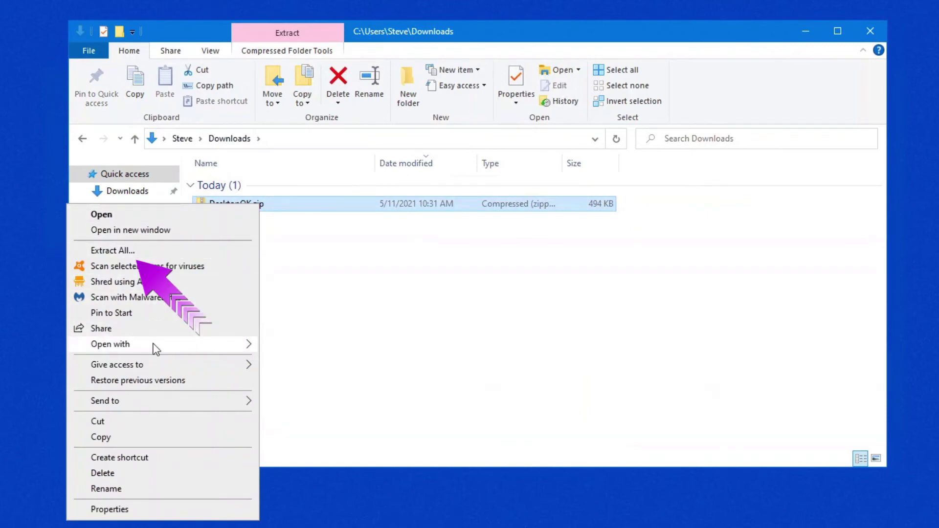
mouse_move(151, 347)
left_click(148, 250)
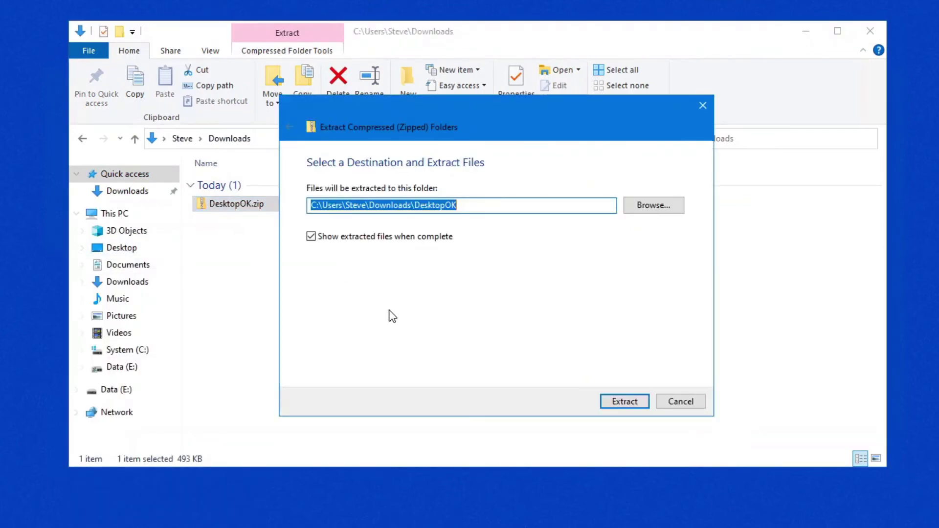
left_click(418, 205)
left_click_drag(419, 205, 458, 205)
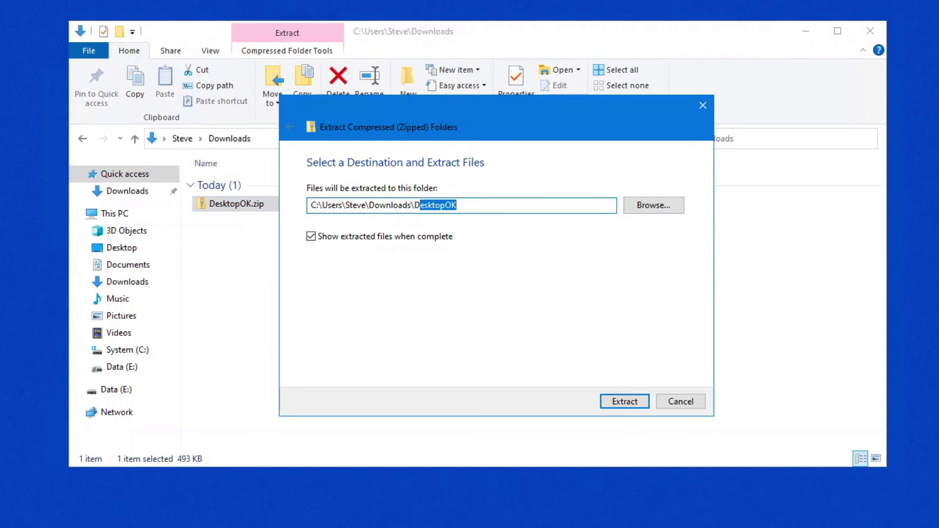
key("BackSpace")
key("BackSpace")
key("Return")
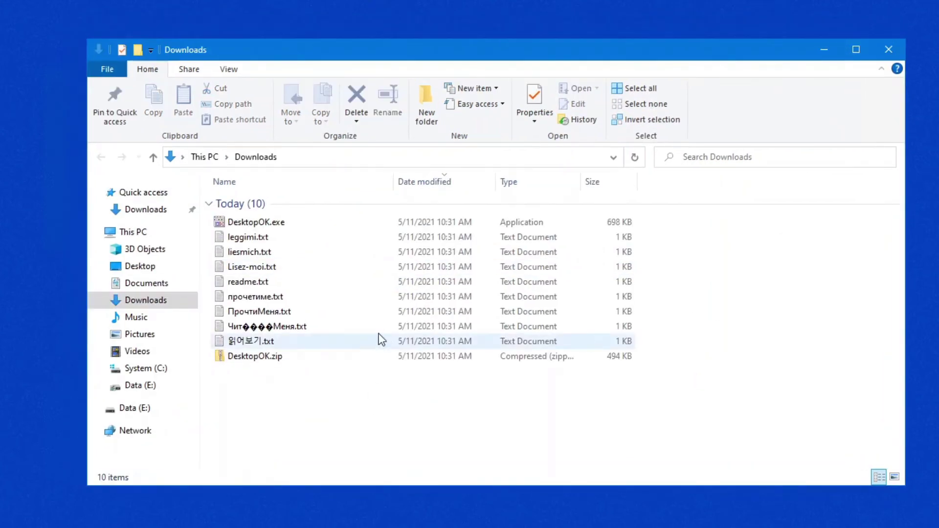
Step: Delete the readme files and zip, launch DesktopOK.exe, and close the Downloads window
left_click_drag(426, 419, 254, 234)
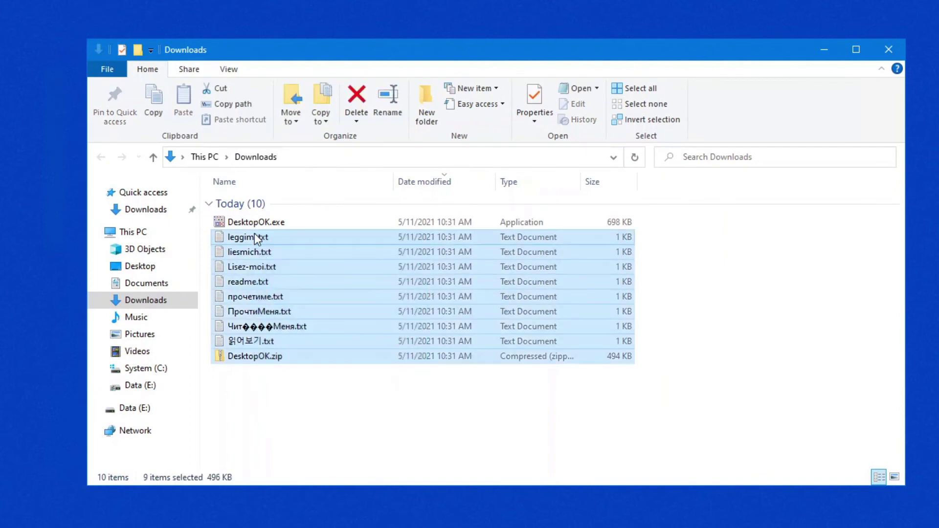
key("Delete")
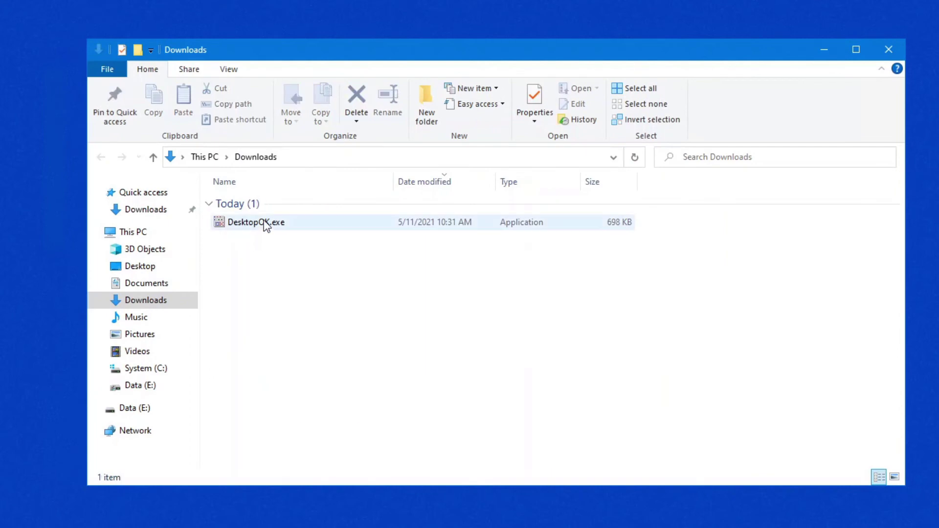
double_click(266, 223)
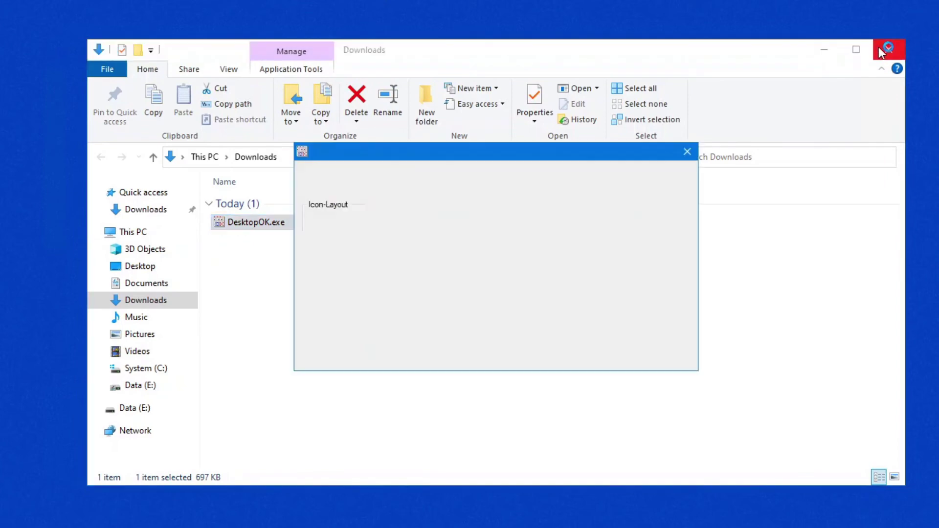
left_click(882, 51)
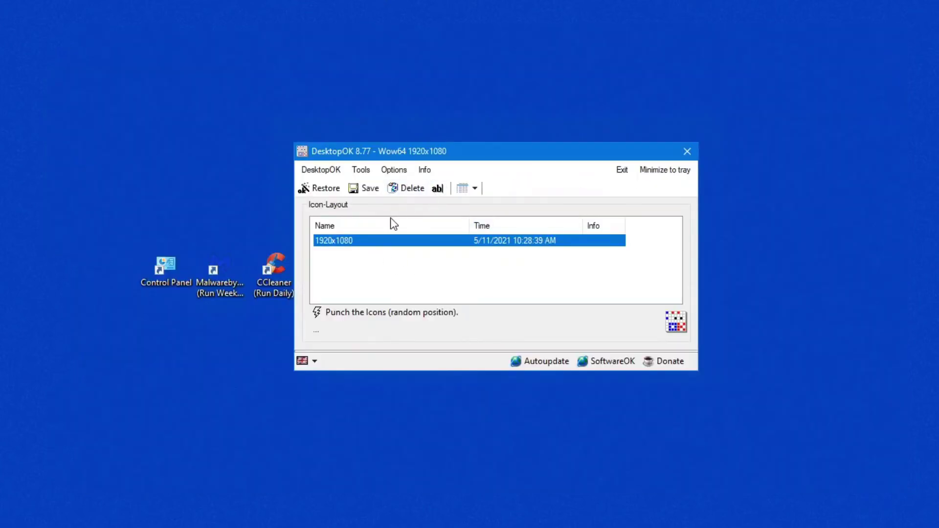
Step: Delete the old 1920x1080 layout and save the current icon layout
left_click(413, 190)
left_click_drag(421, 151, 572, 152)
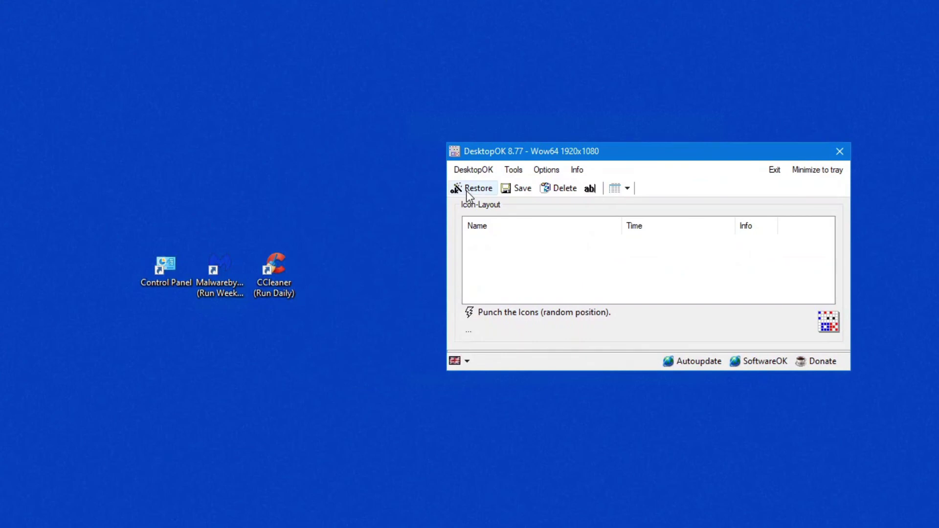
left_click(518, 195)
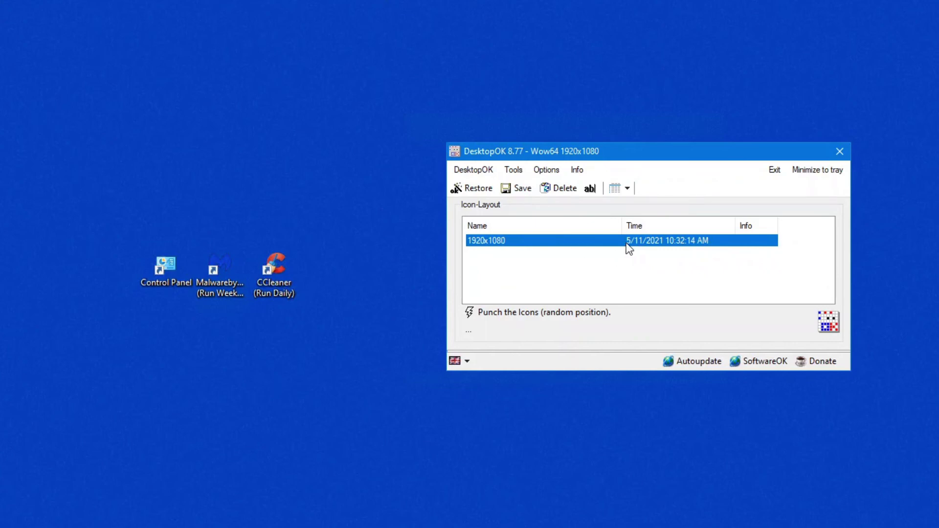
Step: Scatter the Word, VLC, utility and browser icons, then restore the saved 1920x1080 layout
left_click_drag(459, 104, 20, 95)
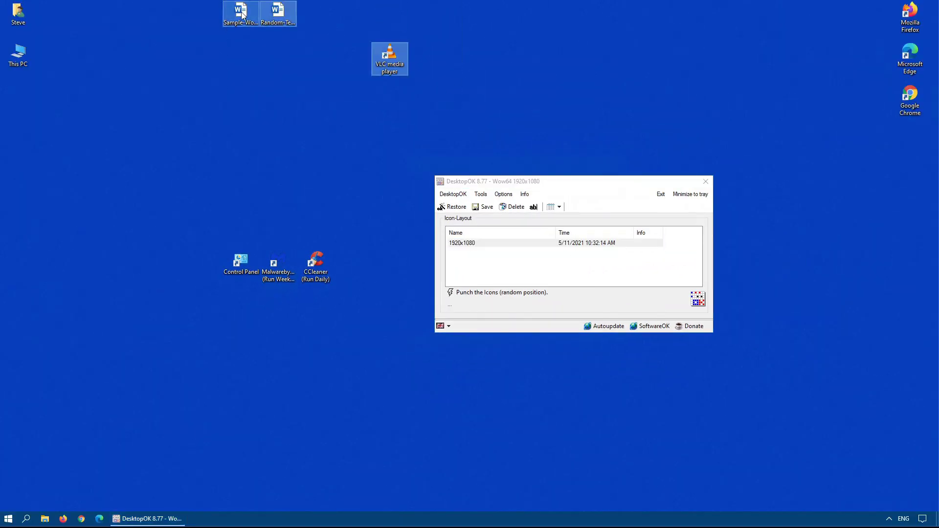
left_click_drag(338, 306, 218, 231)
left_click_drag(239, 261, 54, 179)
left_click_drag(828, 1, 96, 328)
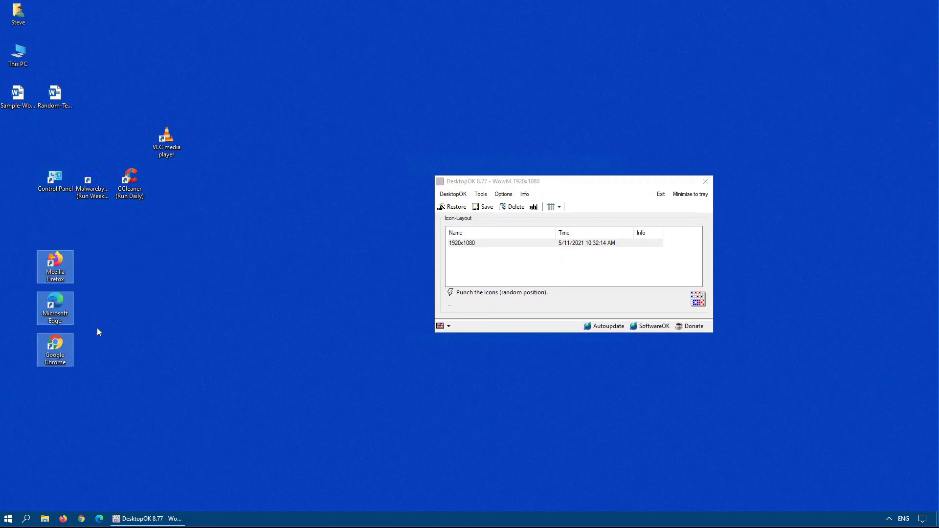
left_click(122, 327)
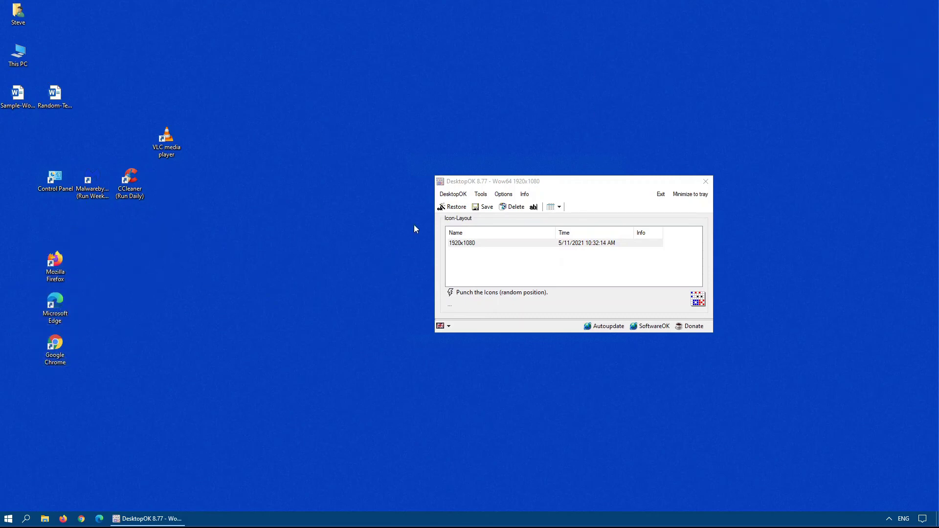
double_click(472, 245)
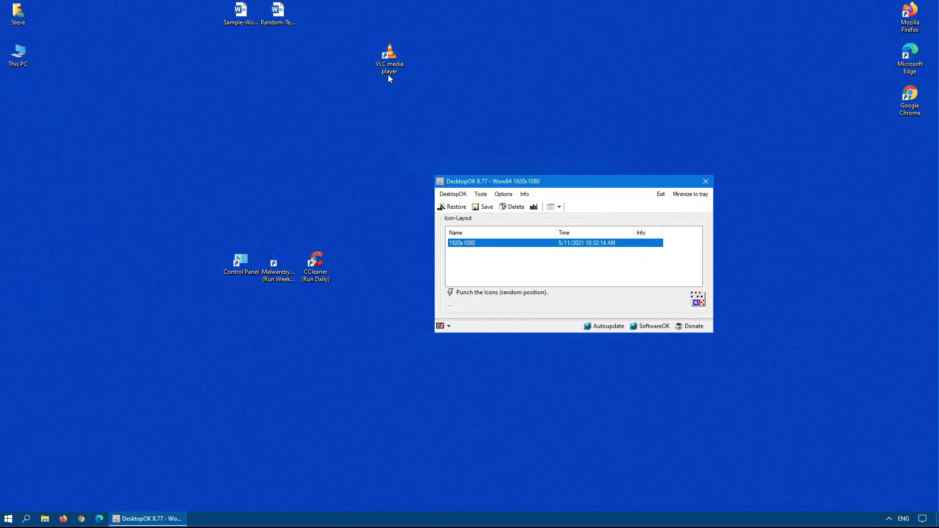
Step: Move browsers to the top middle, utilities left, and delete the Word documents and VLC icons
left_click_drag(420, 92, 58, 472)
left_click_drag(894, 155, 885, 42)
left_click_drag(917, 105, 330, 18)
left_click(341, 111)
left_click_drag(910, 18, 350, 20)
left_click_drag(342, 290, 165, 259)
left_click_drag(248, 264, 99, 180)
left_click_drag(233, 499, 30, 435)
key("Delete")
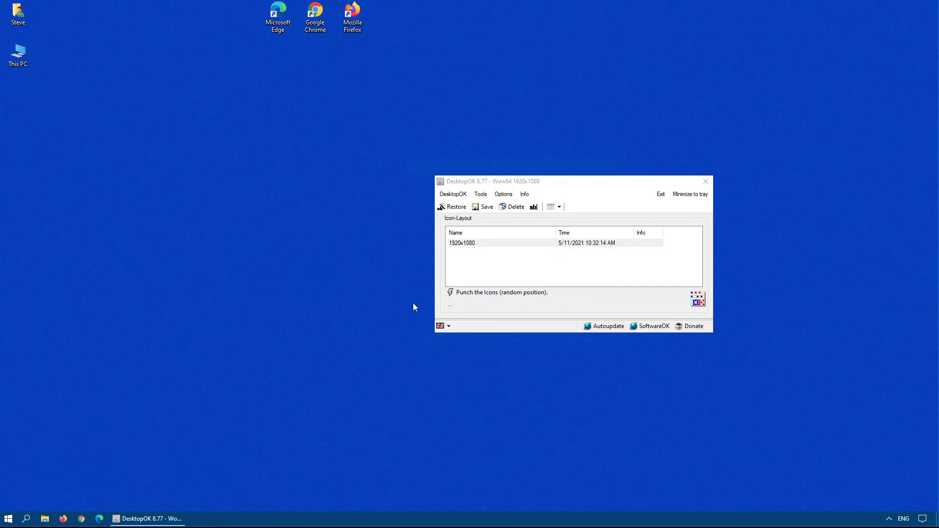
Step: Save this arrangement as layout 1920x1080 1, then switch between layouts, ending on 1920x1080
left_click(483, 208)
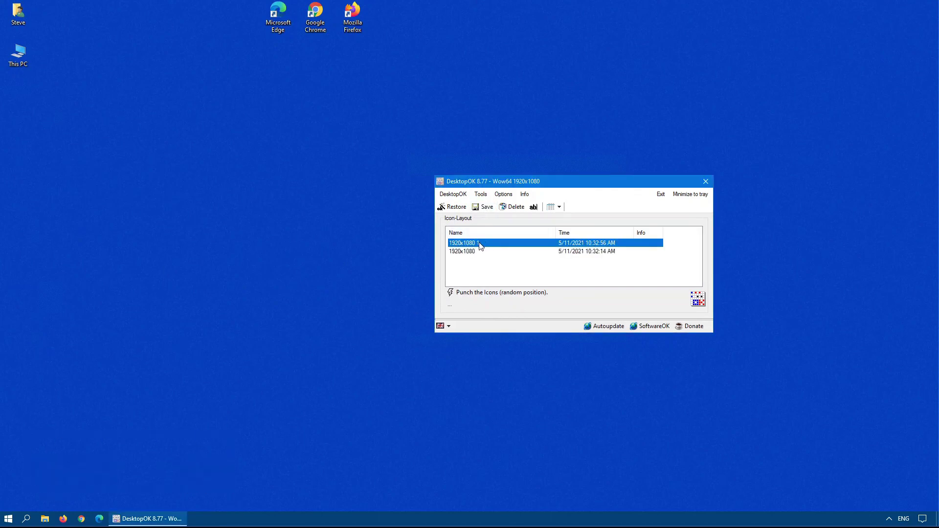
double_click(465, 251)
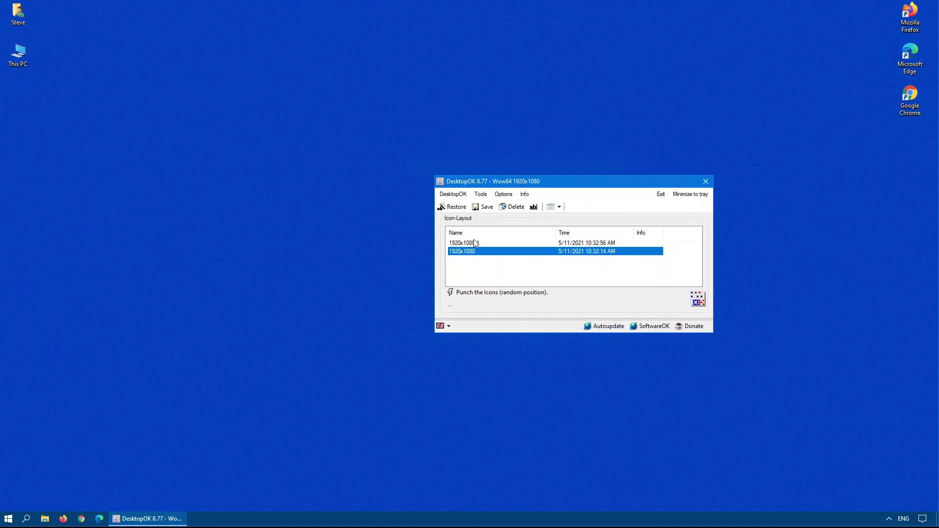
double_click(475, 243)
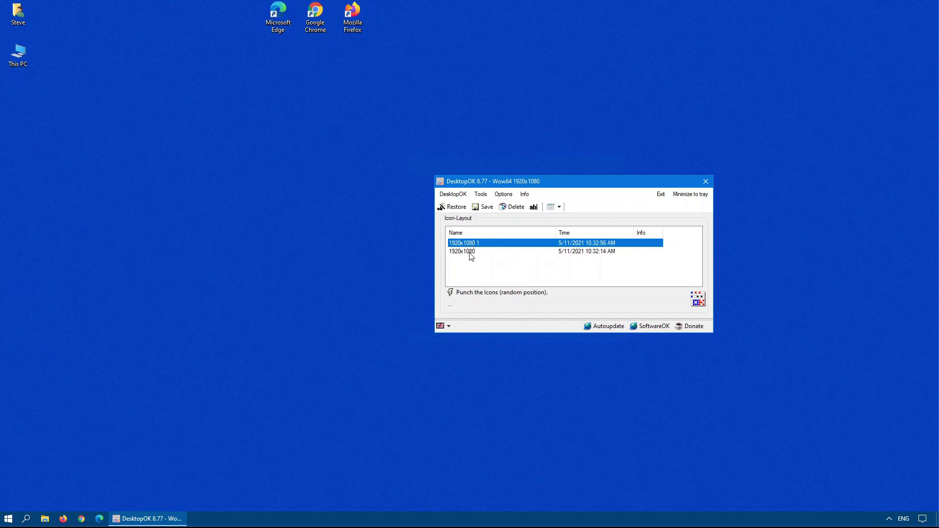
double_click(470, 253)
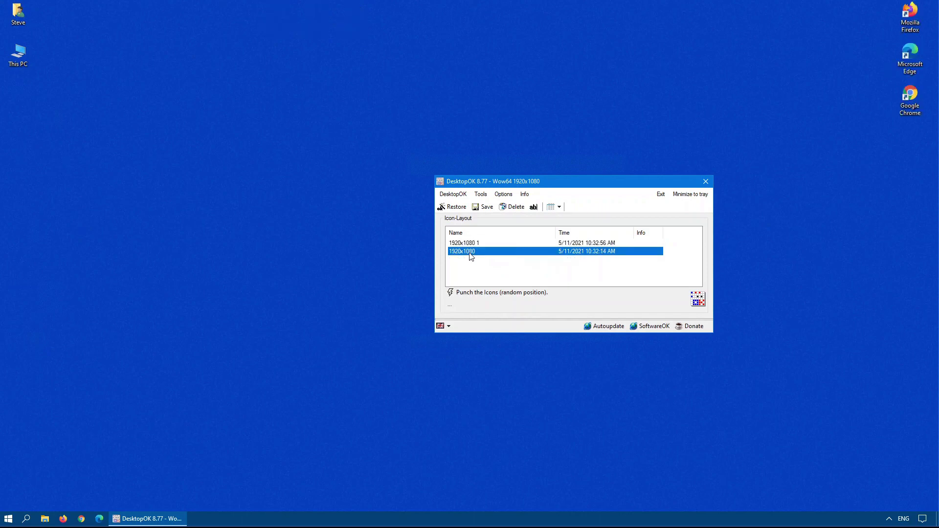